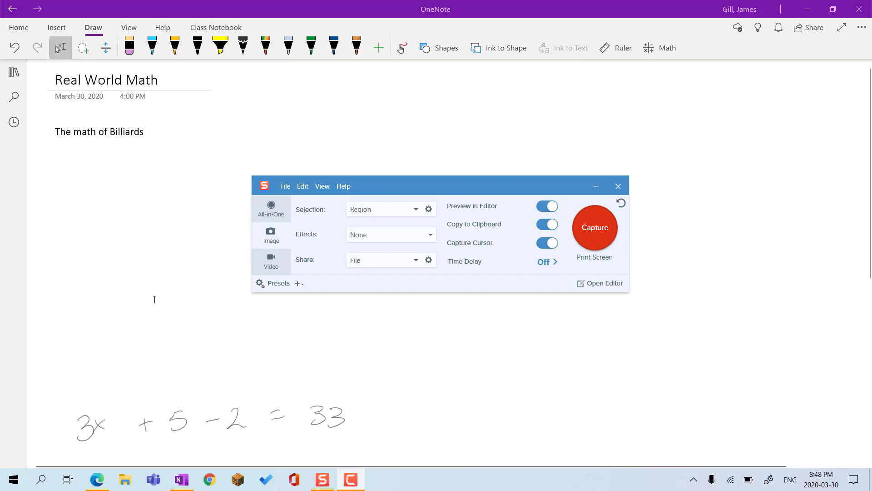
# Switch to the Wikimedia Commons page in Edge and capture the billiards photo as a region image with Snagit.
pyautogui.click(100, 483)
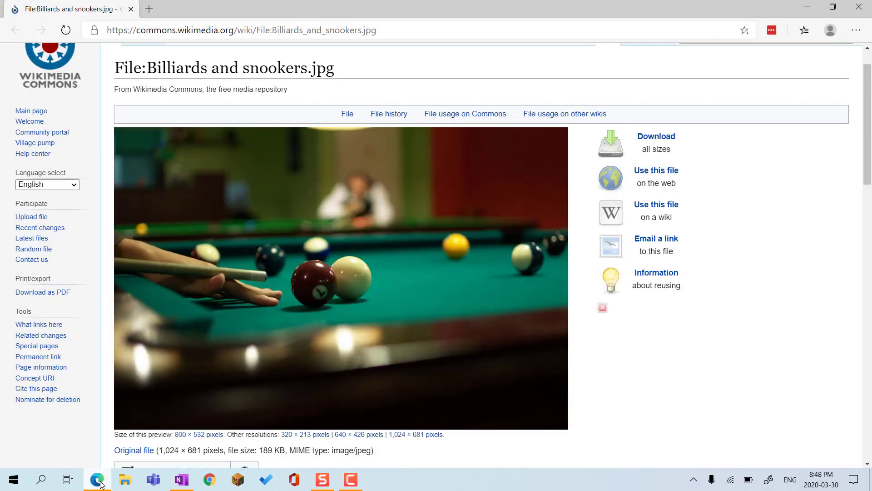
pyautogui.click(321, 483)
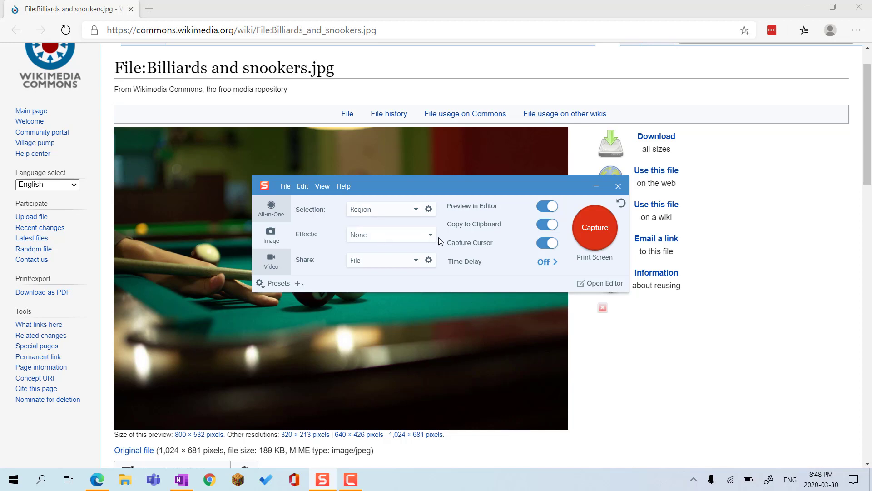
pyautogui.click(599, 232)
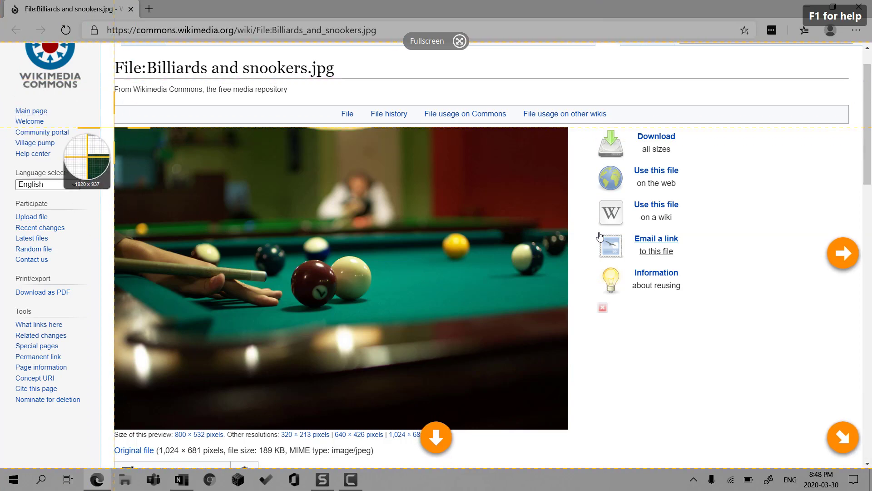
pyautogui.moveTo(114, 127); pyautogui.dragTo(568, 385)
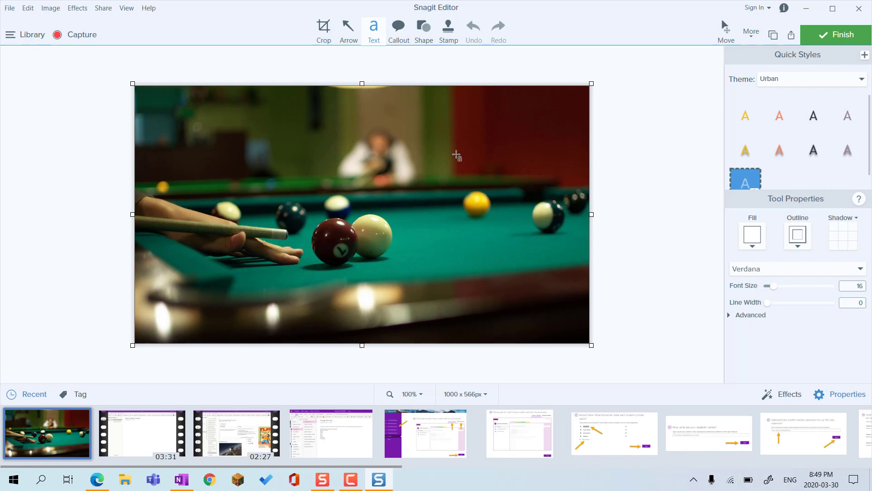
# Crop the captured image to 960 x 530 px by trimming its upper and left edges.
pyautogui.click(324, 33)
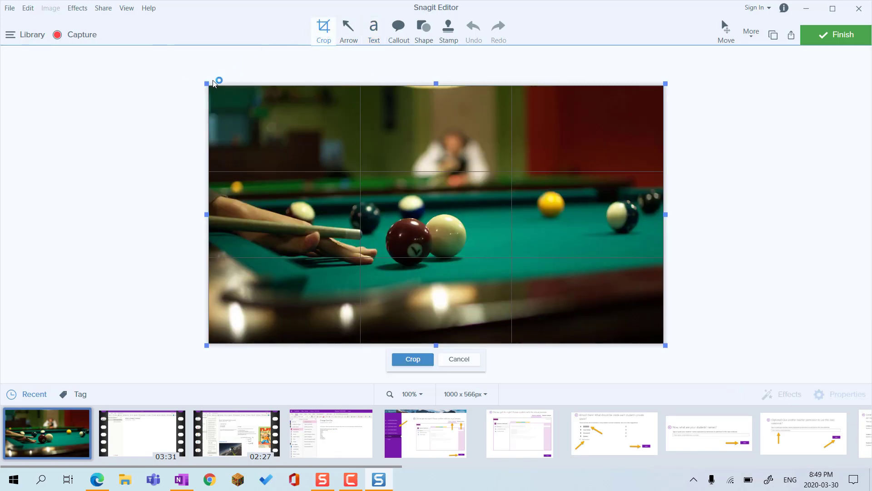
pyautogui.moveTo(207, 83); pyautogui.dragTo(229, 103)
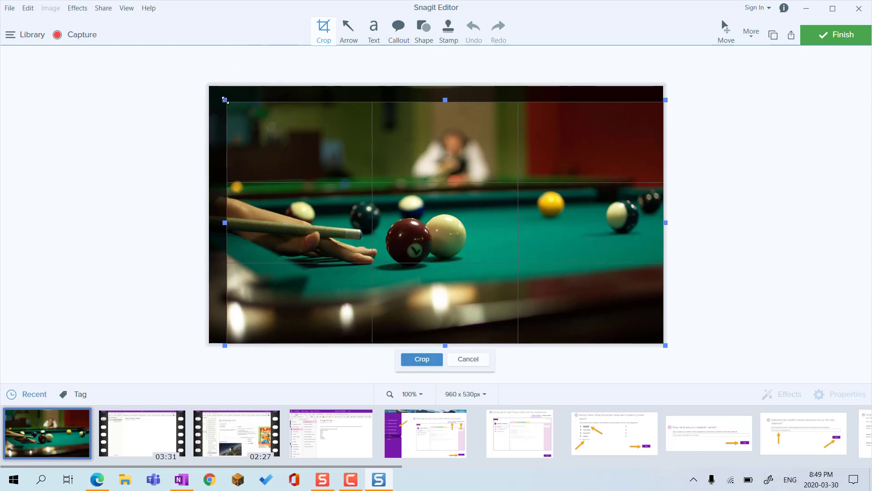
pyautogui.click(435, 360)
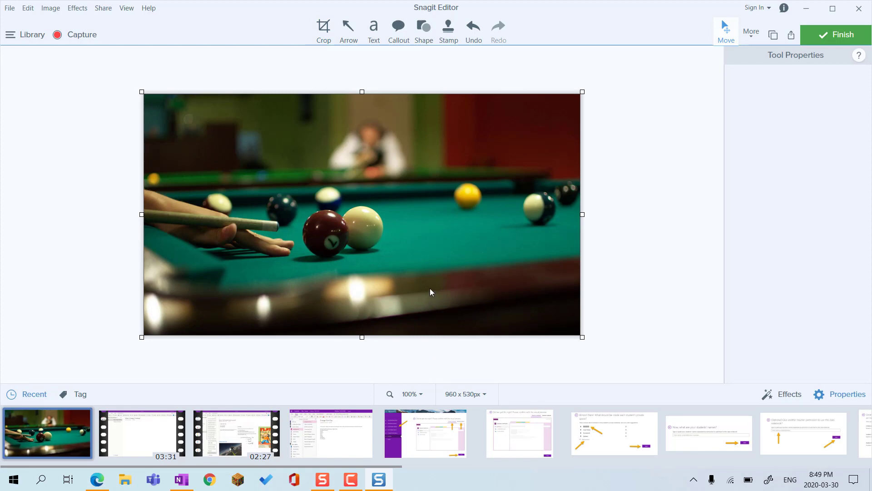
# Draw an orange arrow of thickness 10 pointing at the white cue ball and fine-tune its tail position.
pyautogui.click(348, 28)
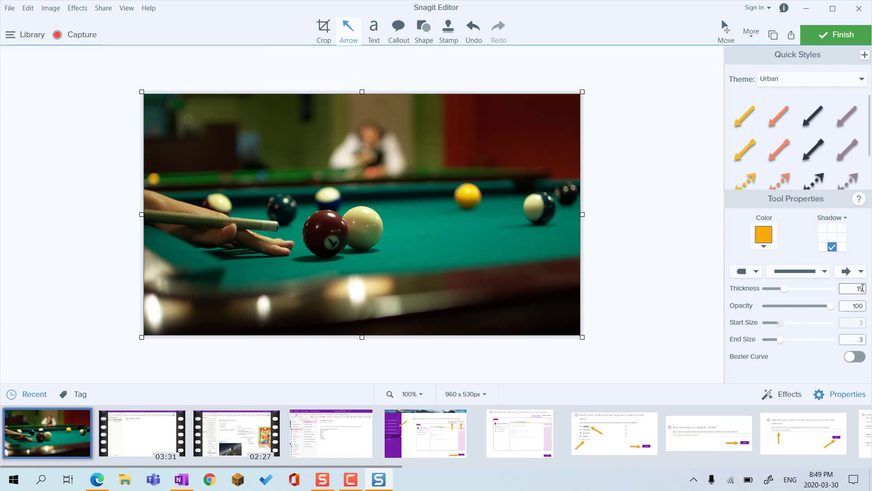
pyautogui.press('BackSpace')
pyautogui.press('BackSpace')
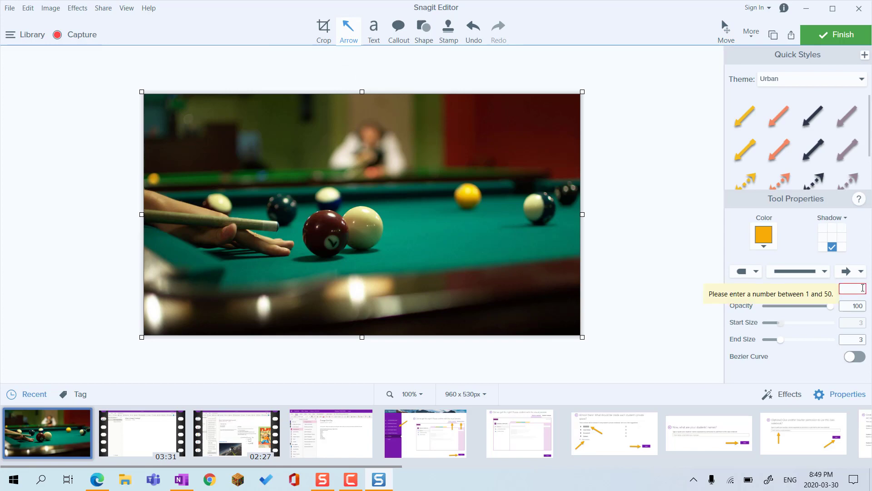
pyautogui.write('10')
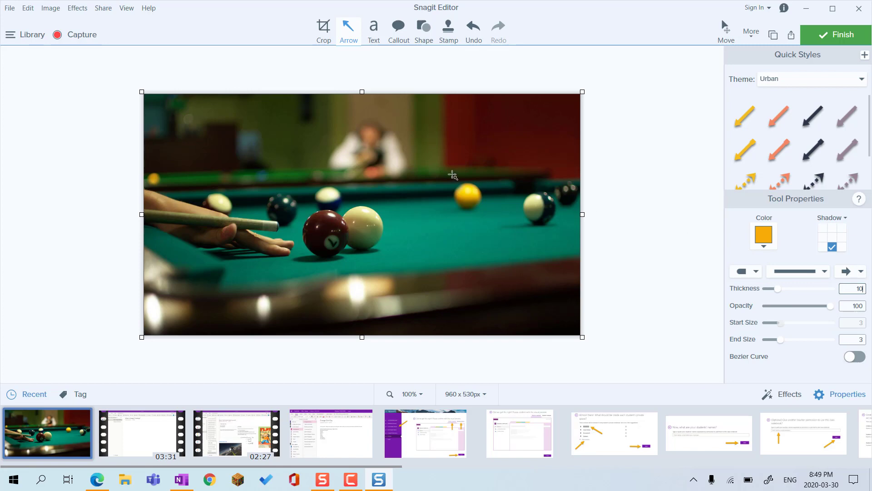
pyautogui.moveTo(452, 173); pyautogui.dragTo(389, 213)
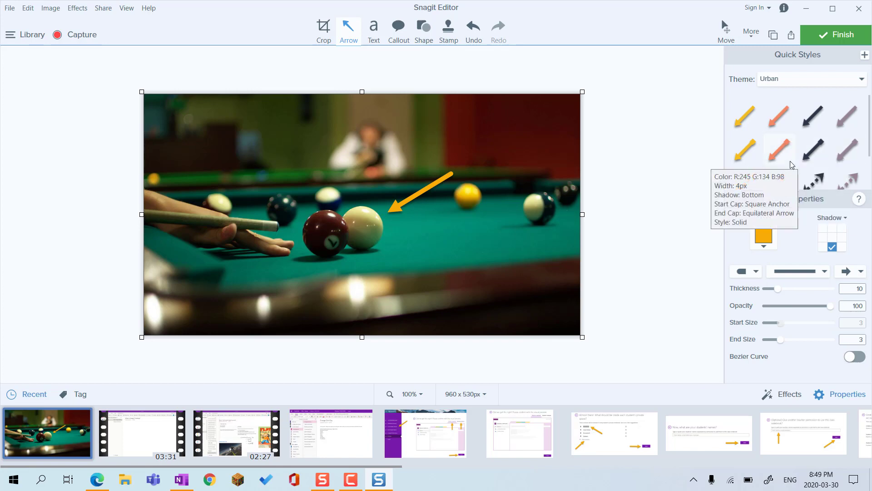
pyautogui.click(431, 186)
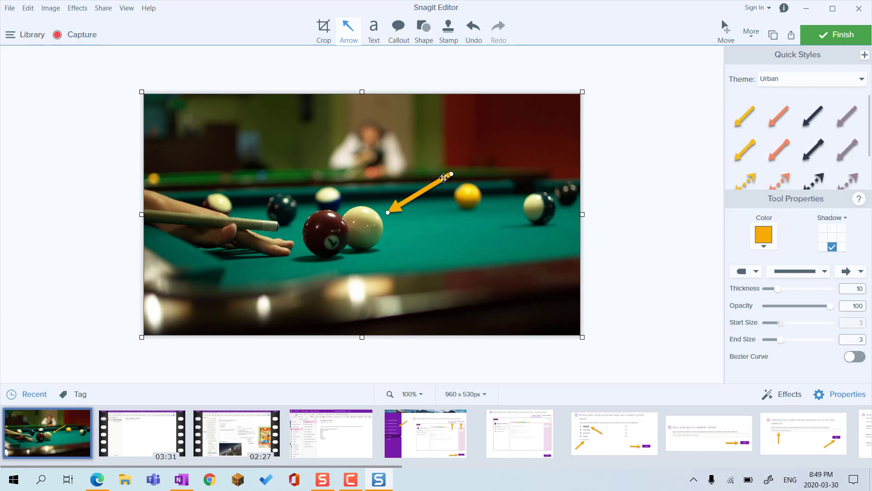
pyautogui.moveTo(452, 174)
pyautogui.mouseDown()
pyautogui.moveTo(461, 186)
pyautogui.moveTo(458, 169)
pyautogui.moveTo(452, 176)
pyautogui.mouseUp()
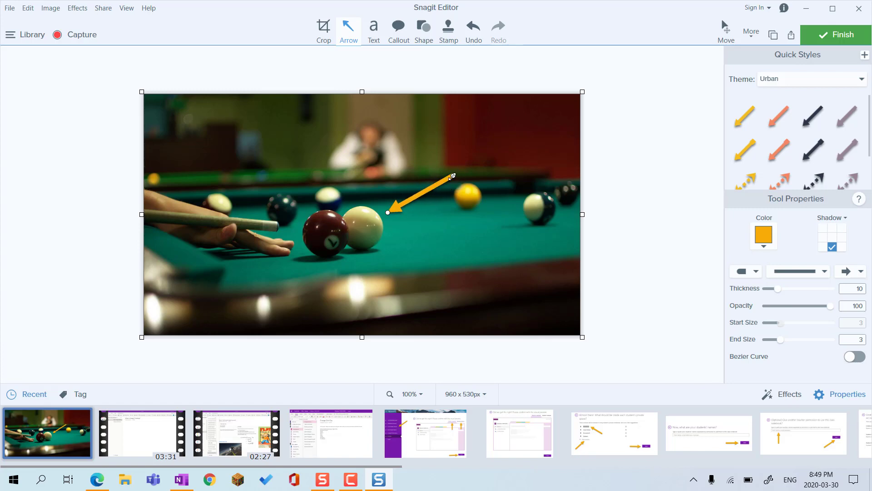
# Add the text "Where is the math in this photo?" in the dark upper-left area of the photo.
pyautogui.click(371, 27)
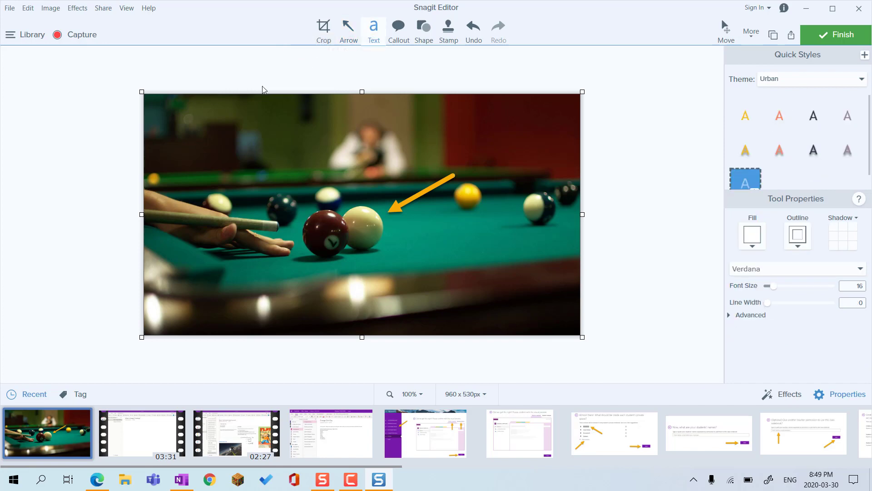
pyautogui.moveTo(233, 140); pyautogui.dragTo(312, 158)
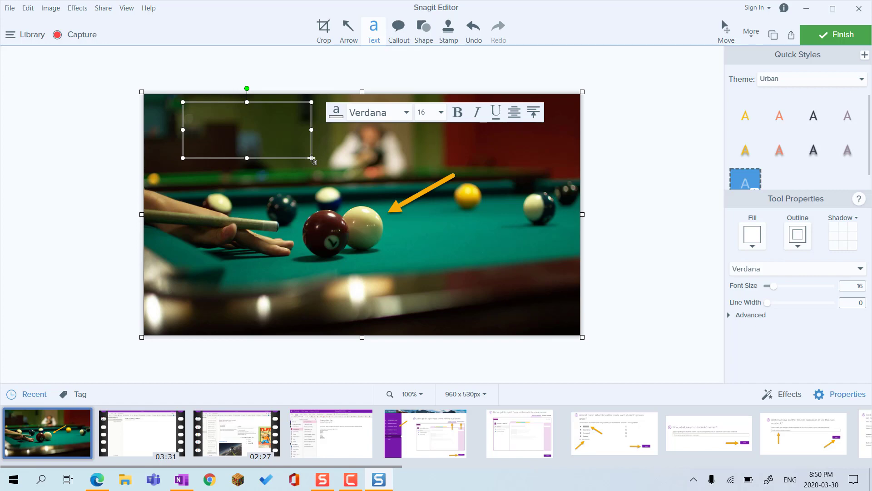
pyautogui.click(336, 112)
pyautogui.click(287, 151)
pyautogui.write('Where is teh')
pyautogui.press('BackSpace')
pyautogui.press('BackSpace')
pyautogui.write('he math')
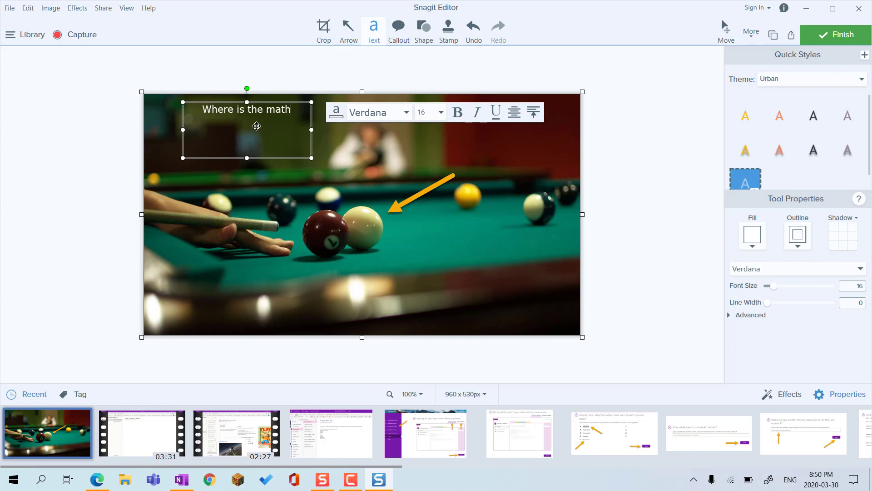
pyautogui.write(' in this photo')
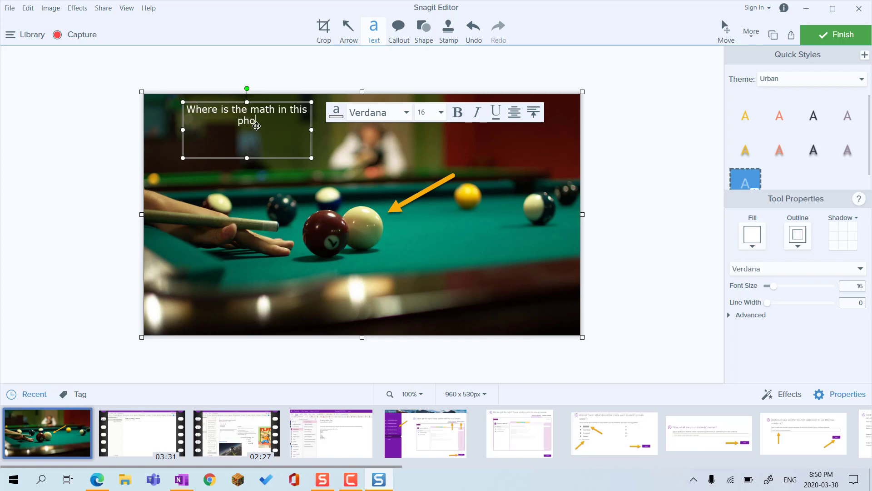
pyautogui.write('?')
pyautogui.click(445, 187)
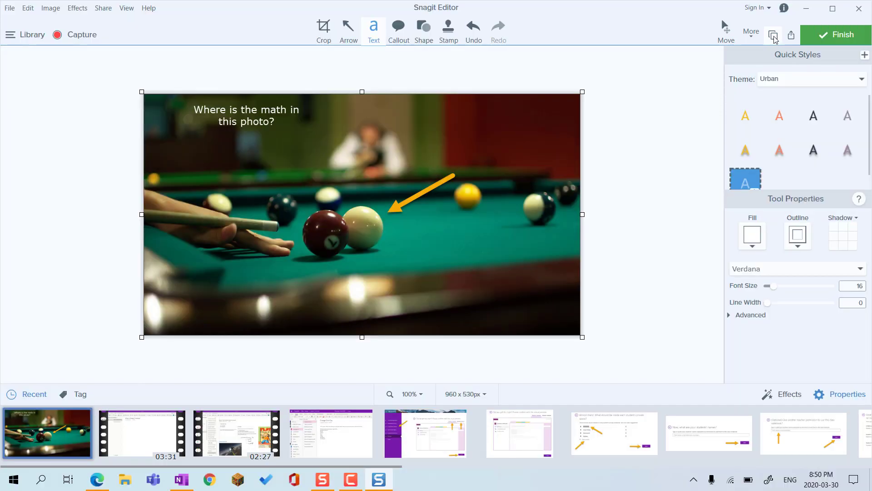
# Switch to OneNote, paste the annotated photo under "The math of Billiards" and shrink it to clear the handwritten equation.
pyautogui.hotkey('alt', 'Tab')
pyautogui.hotkey('alt', 'Tab')
pyautogui.hotkey('alt', 'Tab')
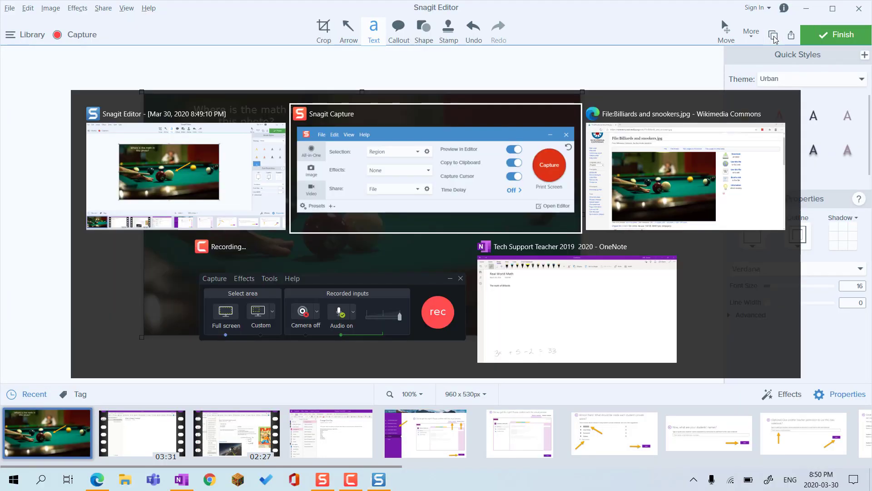
pyautogui.hotkey('alt', 'Tab')
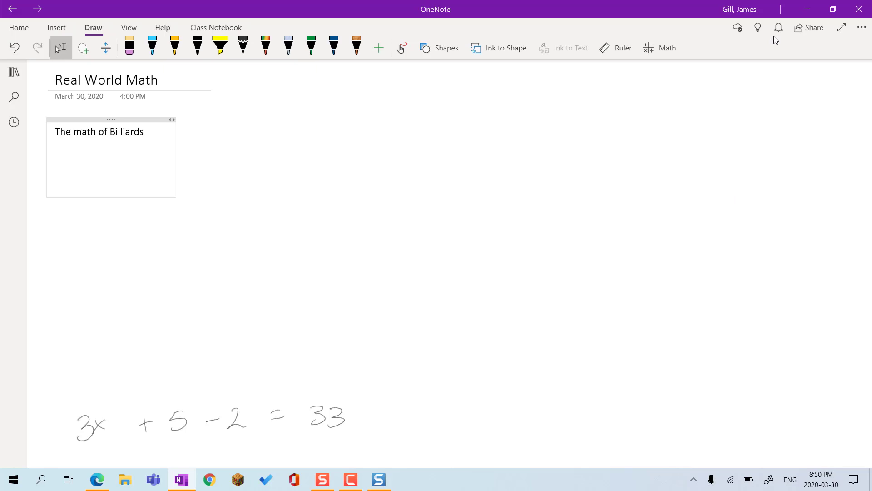
pyautogui.hotkey('ctrl', 'v')
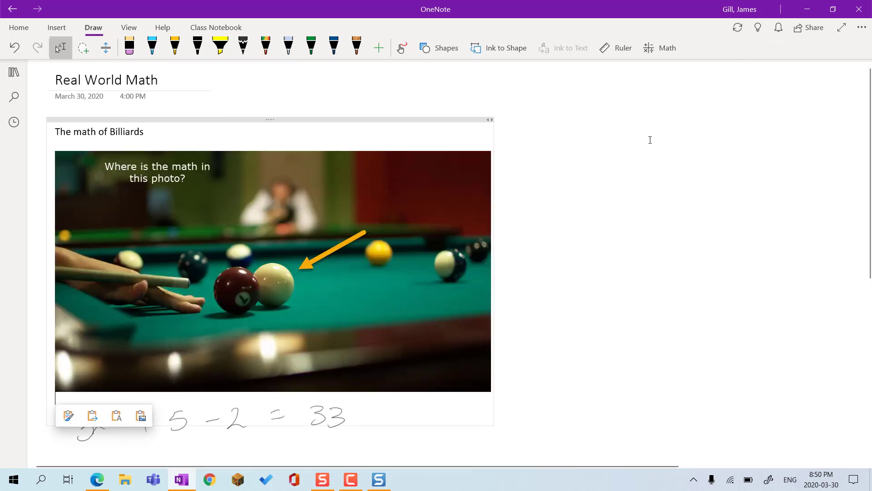
pyautogui.click(374, 242)
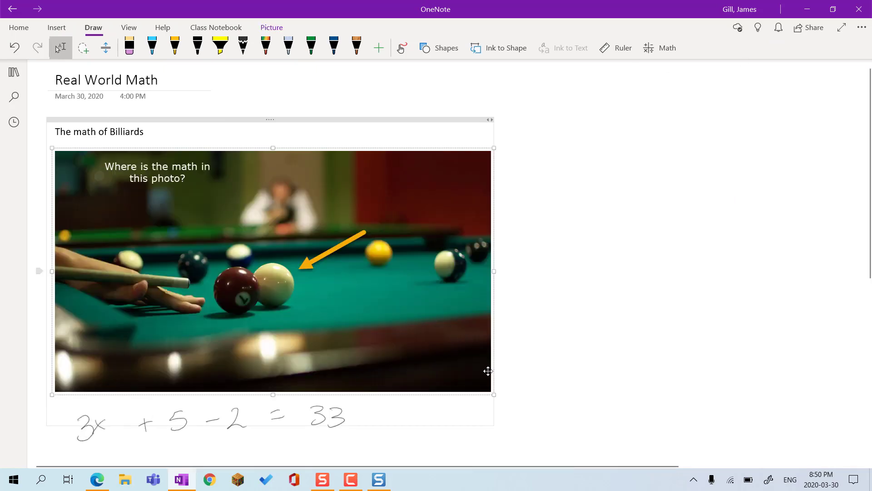
pyautogui.moveTo(493, 392); pyautogui.dragTo(377, 317)
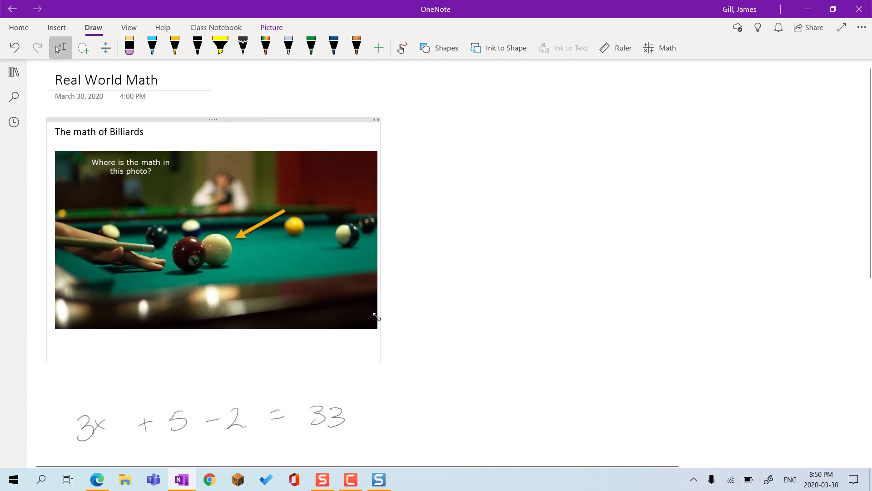
# Start a Snagit video recording of a 914 x 456 region around the handwritten equation 3x + 5 - 2 = 33.
pyautogui.scroll(-4, 478, 312)
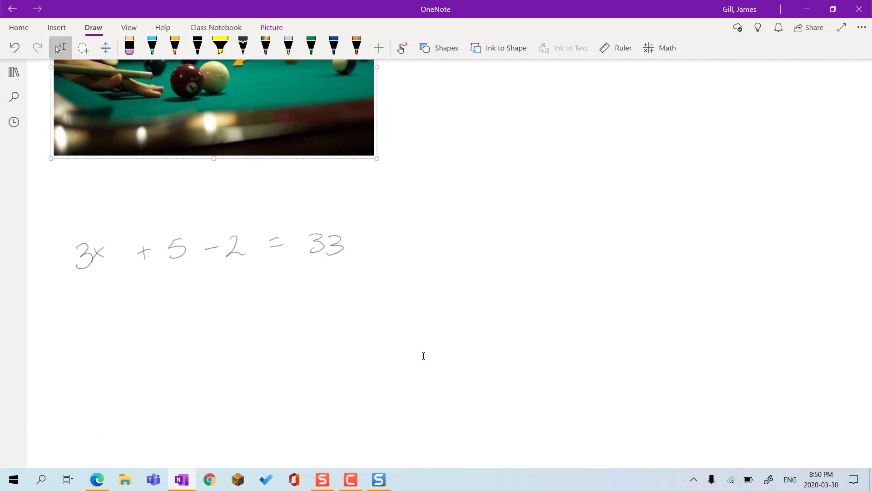
pyautogui.click(325, 483)
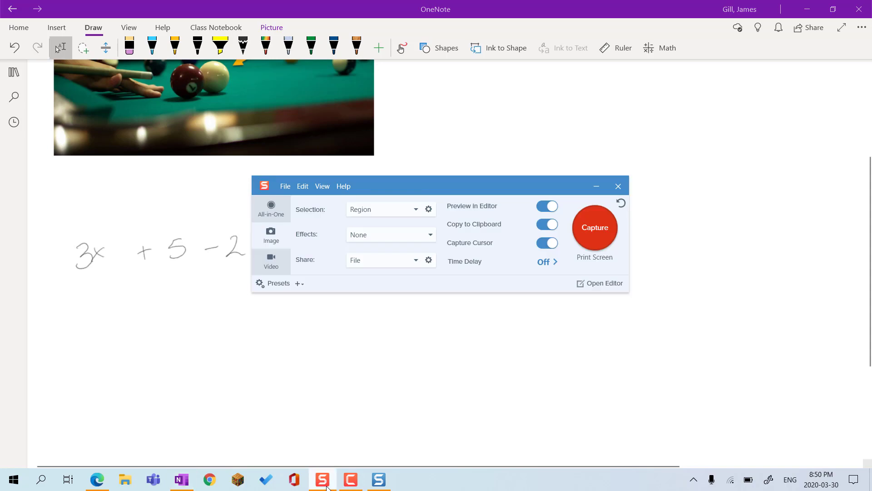
pyautogui.click(274, 268)
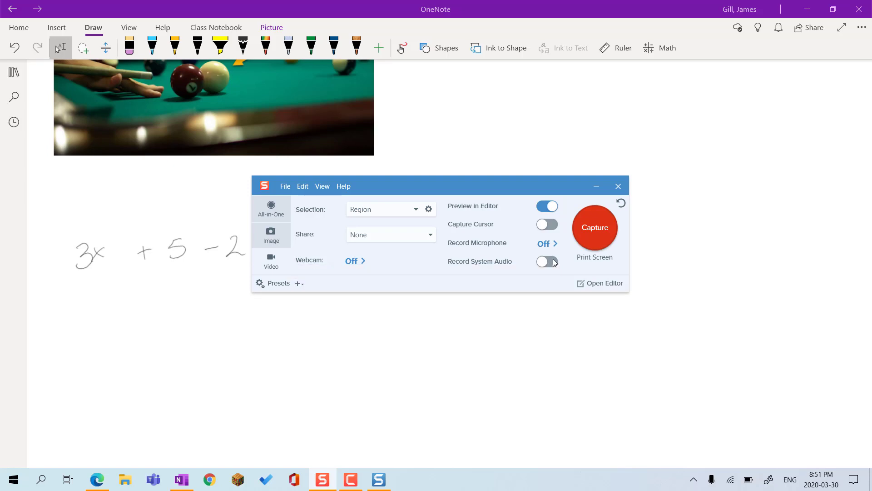
pyautogui.click(592, 230)
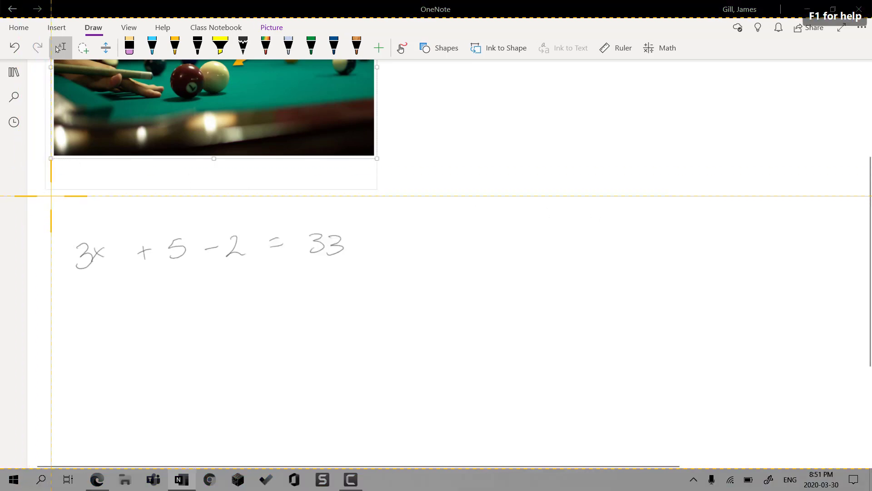
pyautogui.moveTo(50, 196); pyautogui.dragTo(466, 402)
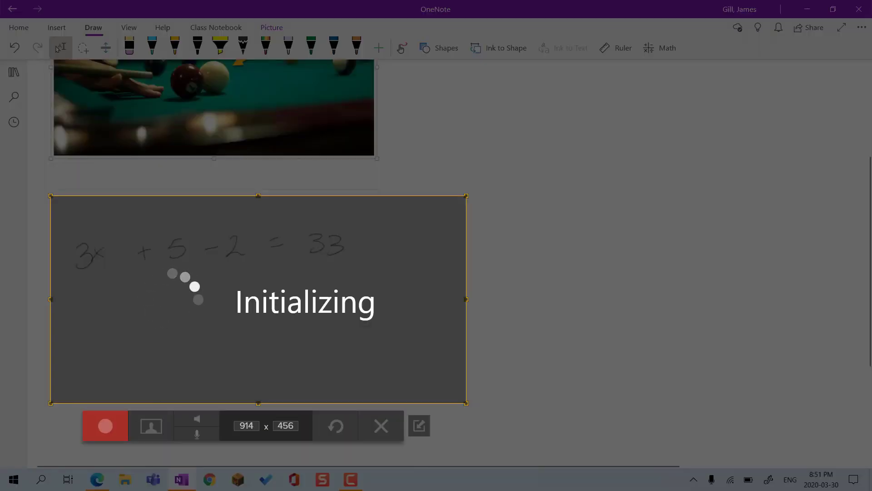
pyautogui.click(116, 428)
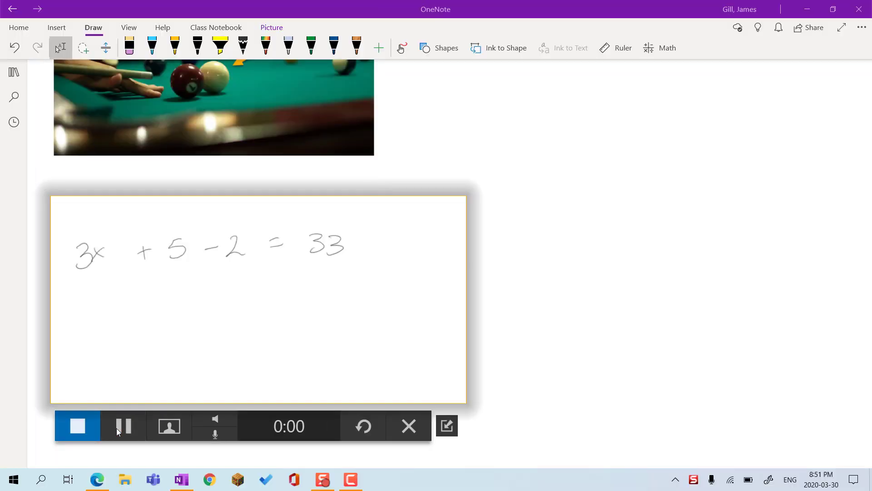
# Handwrite the simplified equation 3x + 3 = 33 below the original equation.
pyautogui.moveTo(80, 289)
pyautogui.mouseDown()
pyautogui.moveTo(79, 303)
pyautogui.moveTo(106, 297)
pyautogui.mouseUp()
pyautogui.moveTo(107, 286)
pyautogui.mouseDown()
pyautogui.moveTo(95, 302)
pyautogui.moveTo(135, 298)
pyautogui.moveTo(143, 287)
pyautogui.mouseUp()
pyautogui.moveTo(147, 281)
pyautogui.mouseDown()
pyautogui.moveTo(158, 277)
pyautogui.moveTo(148, 298)
pyautogui.mouseUp()
pyautogui.moveTo(208, 288); pyautogui.dragTo(222, 278)
pyautogui.moveTo(239, 275)
pyautogui.mouseDown()
pyautogui.moveTo(250, 274)
pyautogui.moveTo(241, 293)
pyautogui.moveTo(257, 296)
pyautogui.mouseUp()
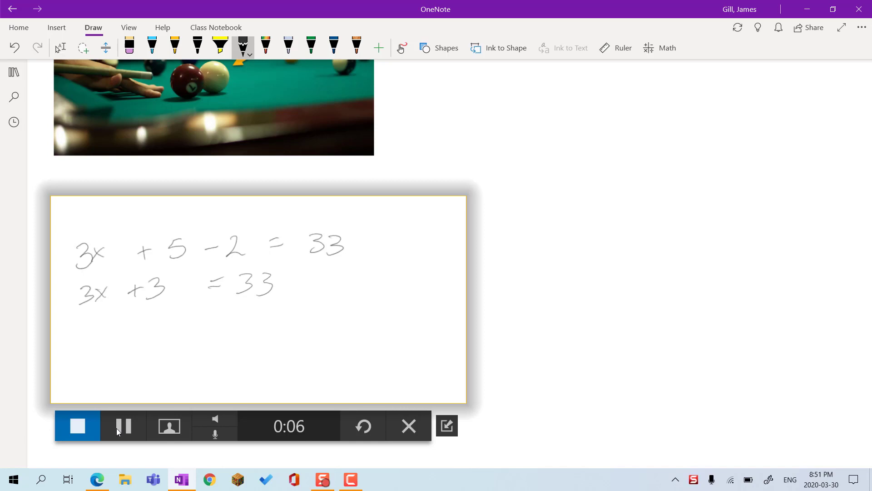
# Handwrite - 3 under both sides of the equation and 3x = 30 beneath it.
pyautogui.moveTo(132, 320); pyautogui.dragTo(151, 326)
pyautogui.moveTo(219, 322); pyautogui.dragTo(247, 326)
pyautogui.moveTo(82, 356)
pyautogui.mouseDown()
pyautogui.moveTo(93, 364)
pyautogui.moveTo(83, 379)
pyautogui.mouseUp()
pyautogui.moveTo(106, 359)
pyautogui.mouseDown()
pyautogui.moveTo(98, 375)
pyautogui.moveTo(158, 361)
pyautogui.mouseUp()
pyautogui.moveTo(141, 357)
pyautogui.mouseDown()
pyautogui.moveTo(190, 368)
pyautogui.moveTo(212, 352)
pyautogui.mouseUp()
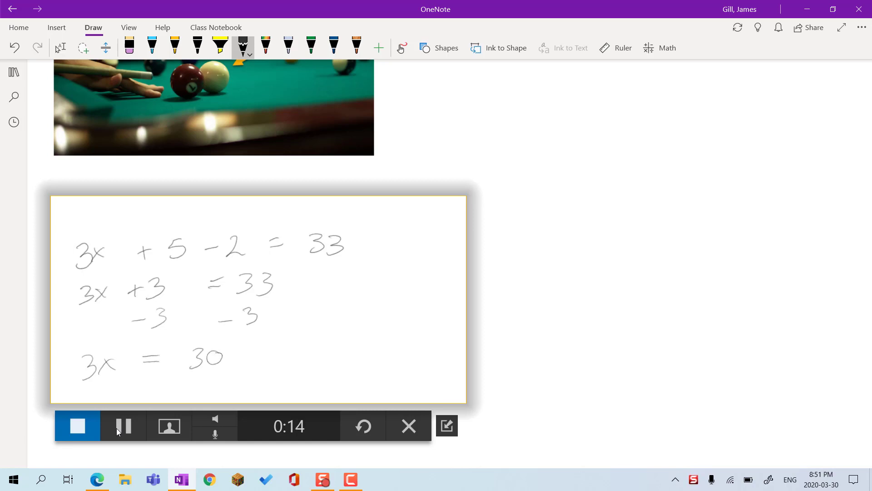
# Handwrite the solution x = 10 under 3x = 30.
pyautogui.moveTo(105, 382); pyautogui.dragTo(117, 389)
pyautogui.moveTo(115, 380)
pyautogui.mouseDown()
pyautogui.moveTo(105, 393)
pyautogui.moveTo(159, 382)
pyautogui.mouseUp()
pyautogui.moveTo(145, 377)
pyautogui.mouseDown()
pyautogui.moveTo(197, 388)
pyautogui.moveTo(217, 374)
pyautogui.mouseUp()
# Stop the recording and review the video, playing its start and scrubbing to the 00:17 mark.
pyautogui.click(72, 432)
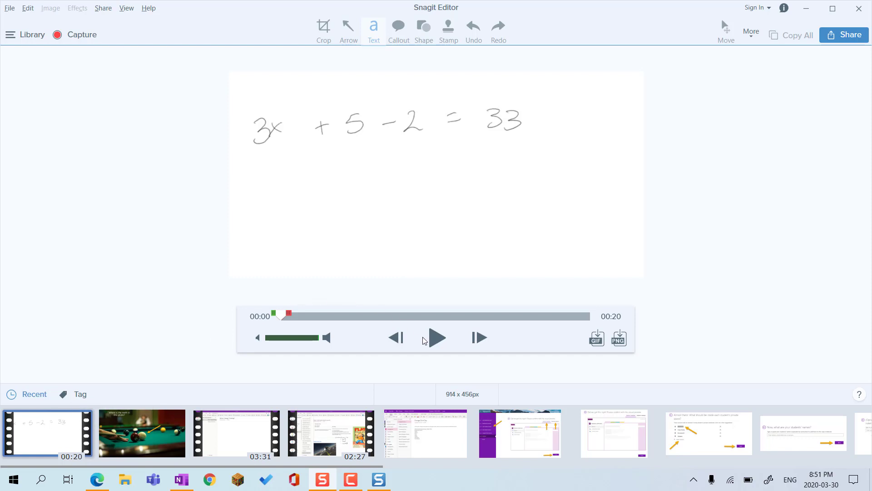
pyautogui.click(436, 342)
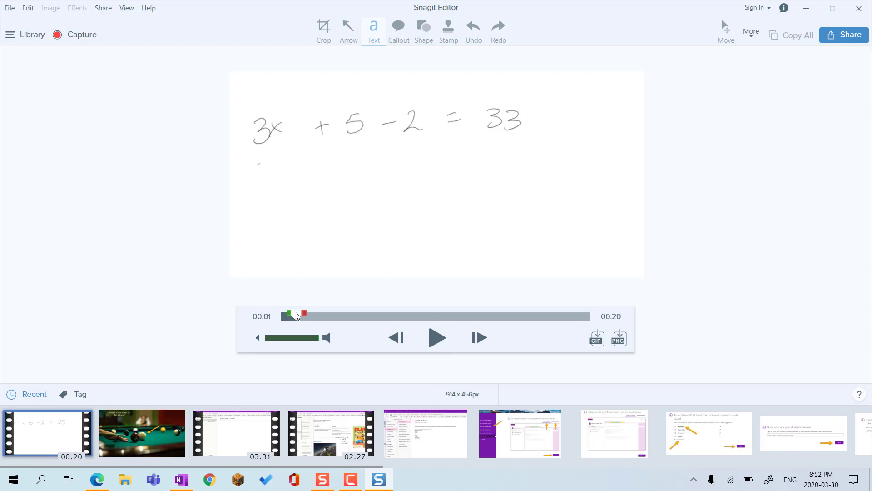
pyautogui.moveTo(296, 316); pyautogui.dragTo(548, 317)
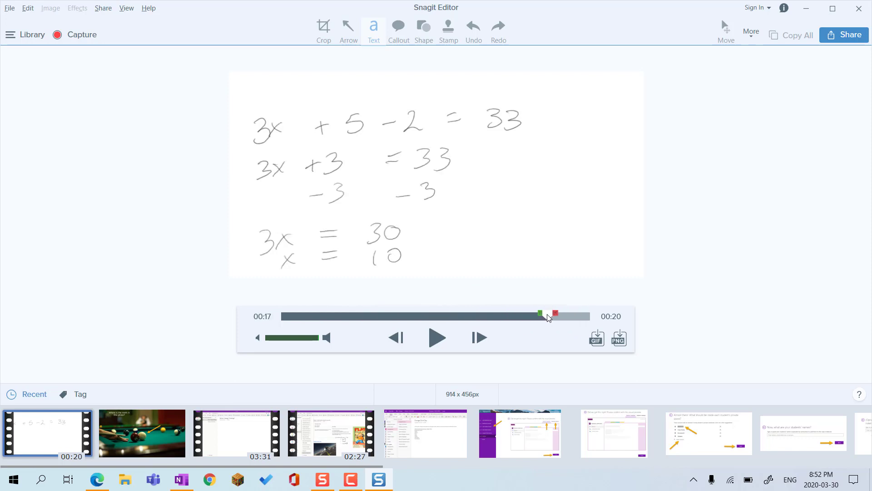
# Share the recorded video as an MP4 file and choose the Desktop as the save location.
pyautogui.click(843, 39)
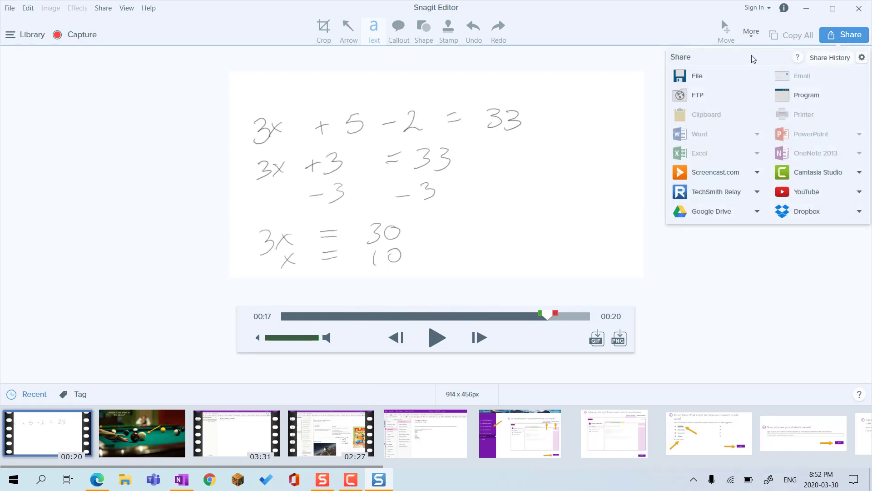
pyautogui.click(700, 75)
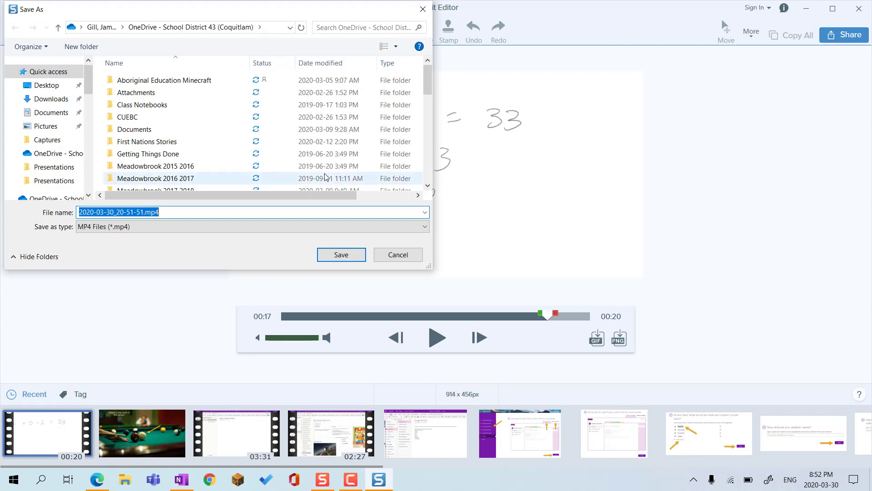
pyautogui.click(31, 86)
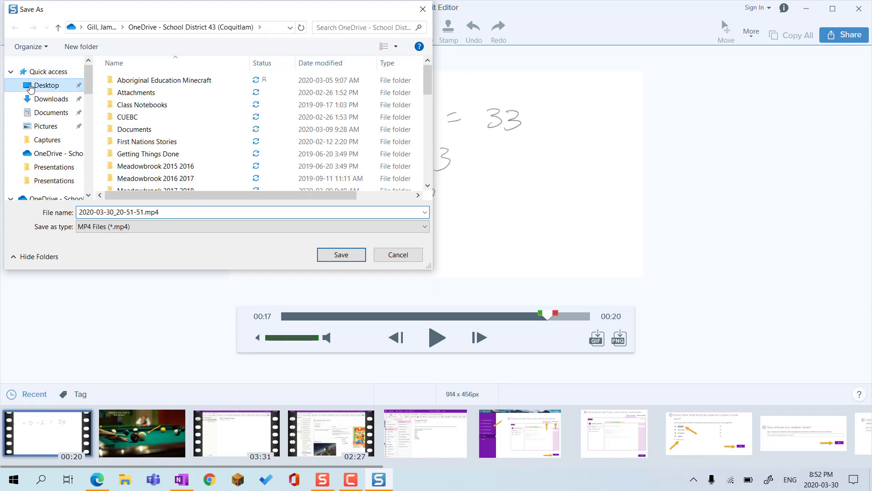